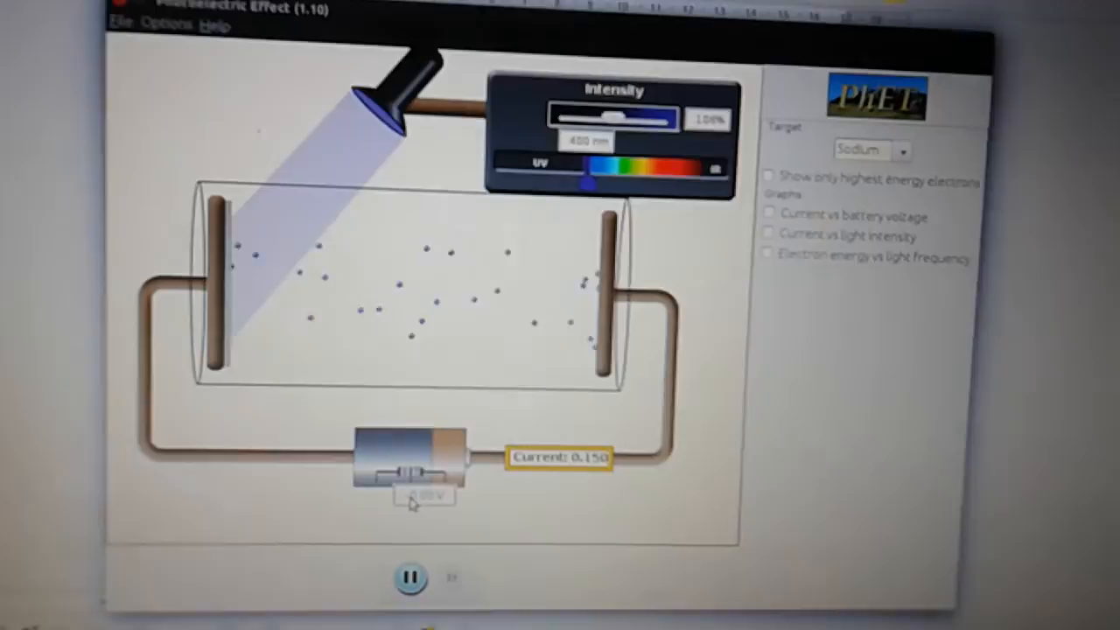
Step: Reverse the battery polarity so it opposes the photocurrent, cutting current below 0.150
click(421, 516)
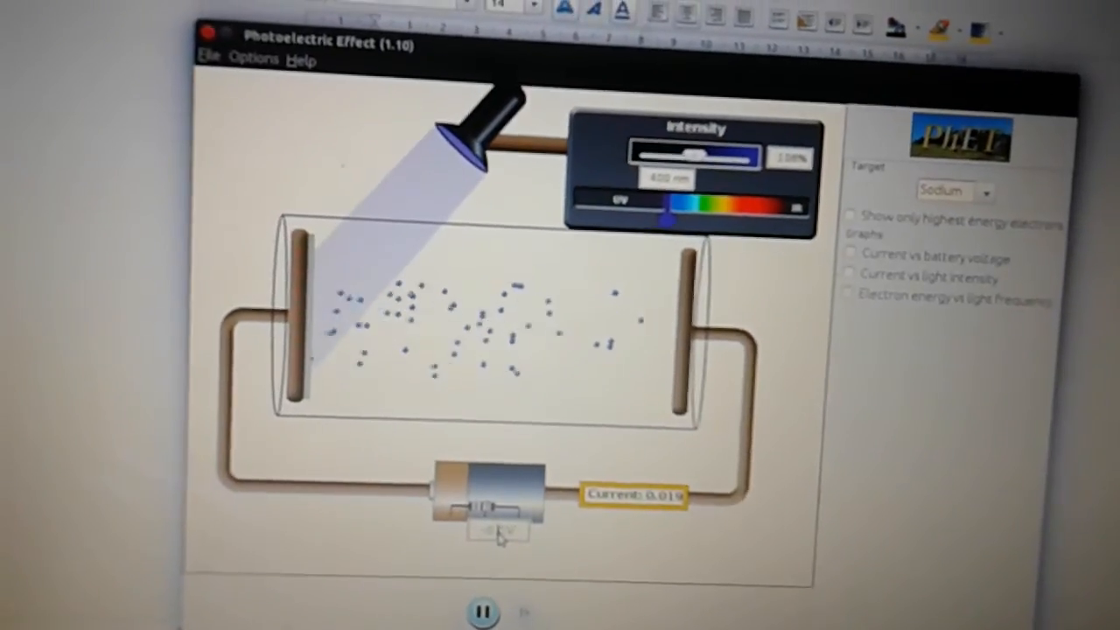
Step: Strengthen the reverse voltage to about −0.8 V until the current reads 0.000
key(Return)
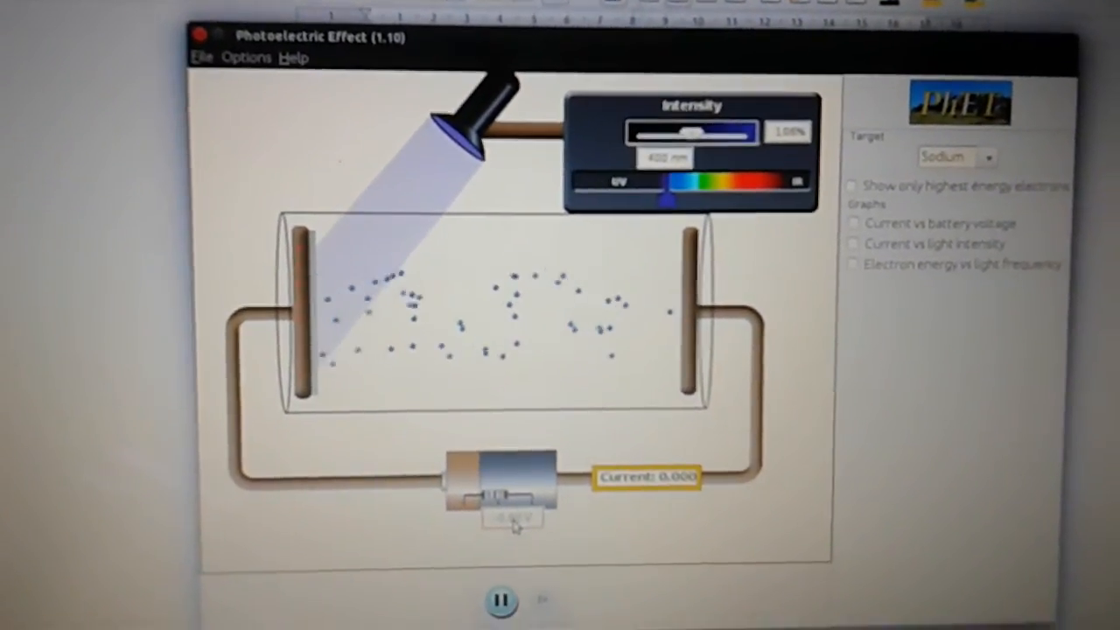